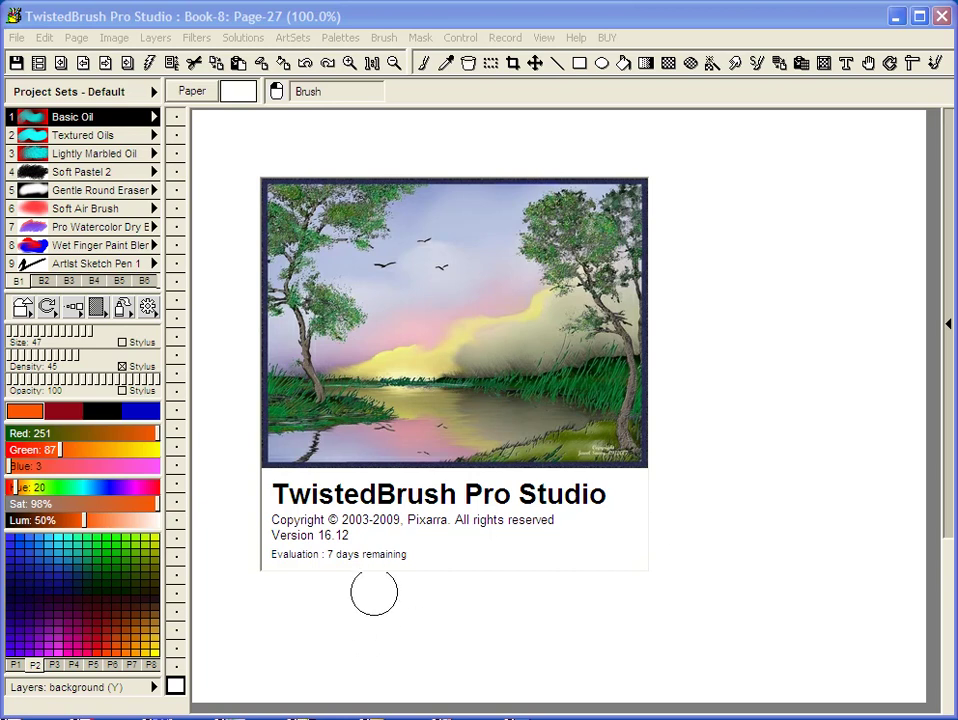
Close the splash screen and bring up the brush list for slot 1.
click(428, 525)
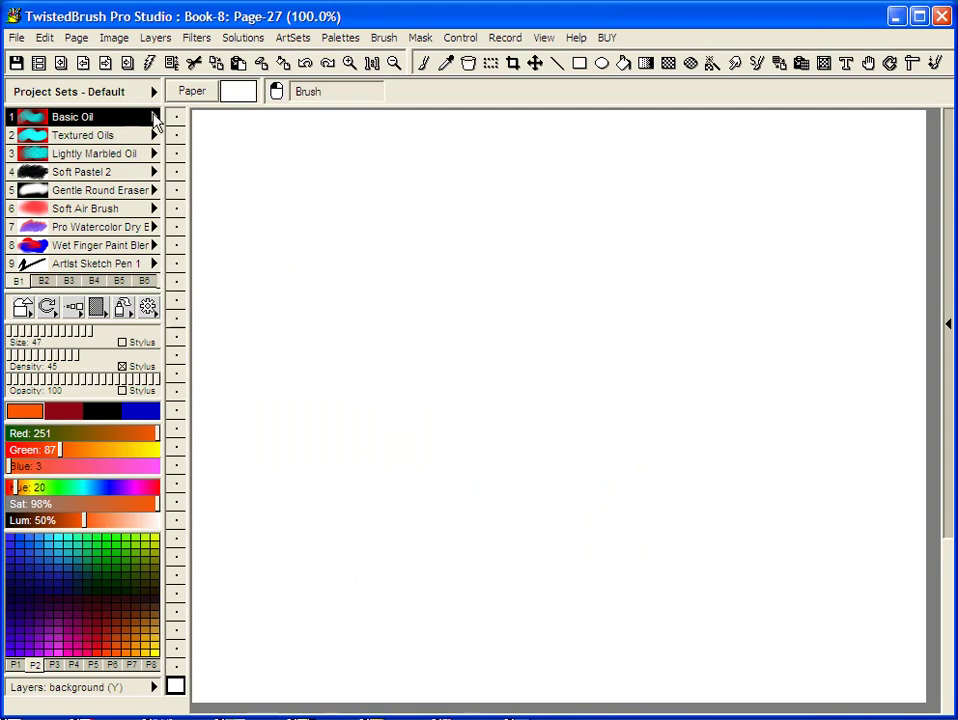
click(155, 118)
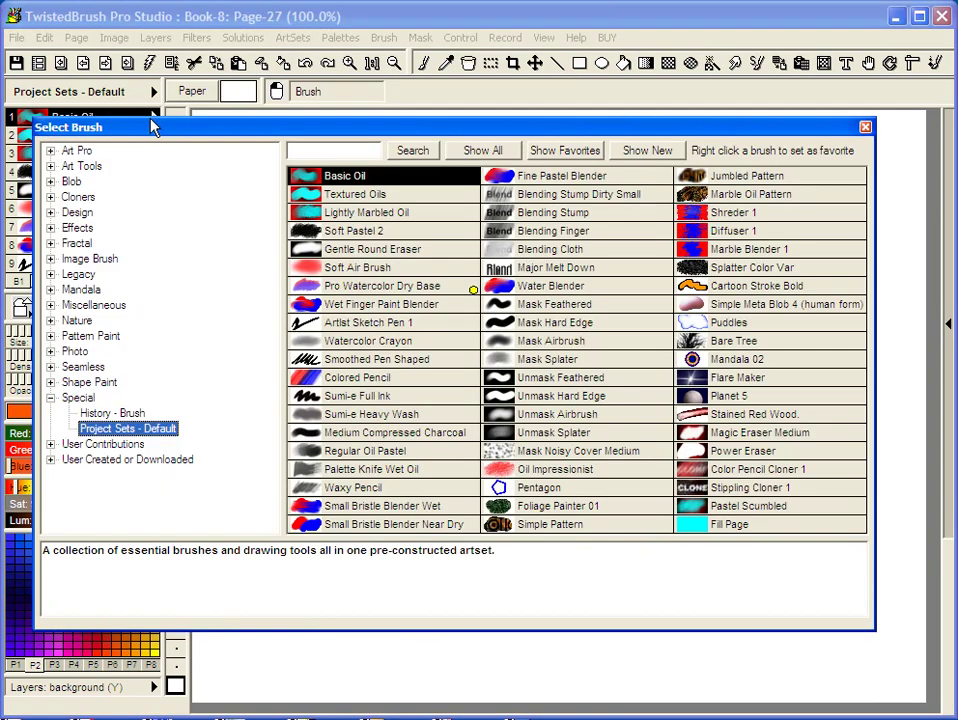
Load Pro Oil Pastel Base from the Art Pro - Oil Pastels set into slot 1.
click(50, 150)
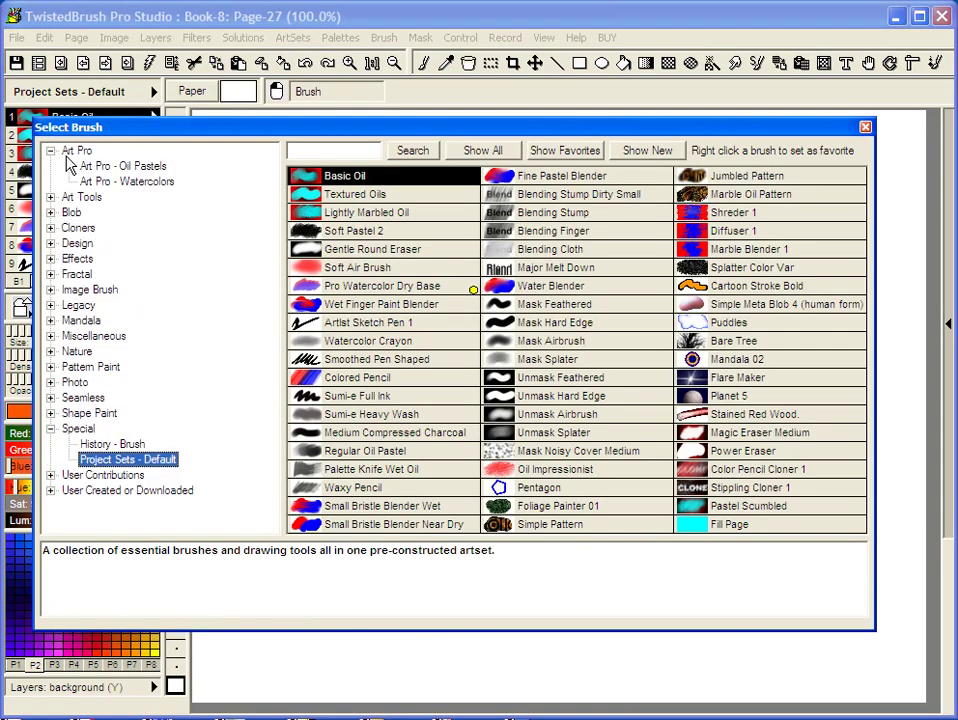
click(122, 168)
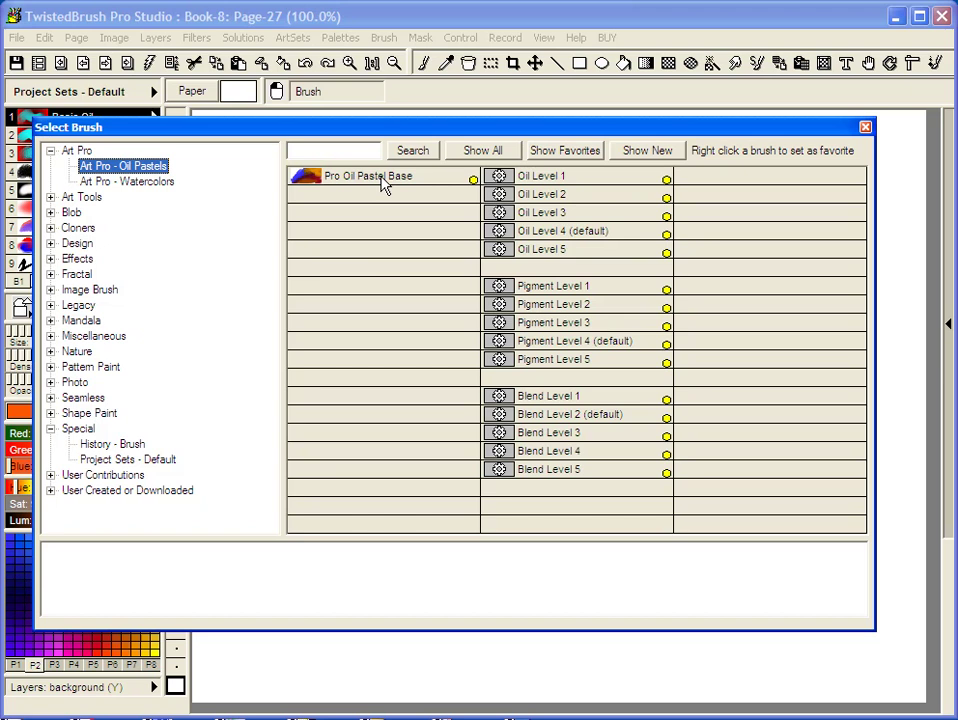
click(383, 177)
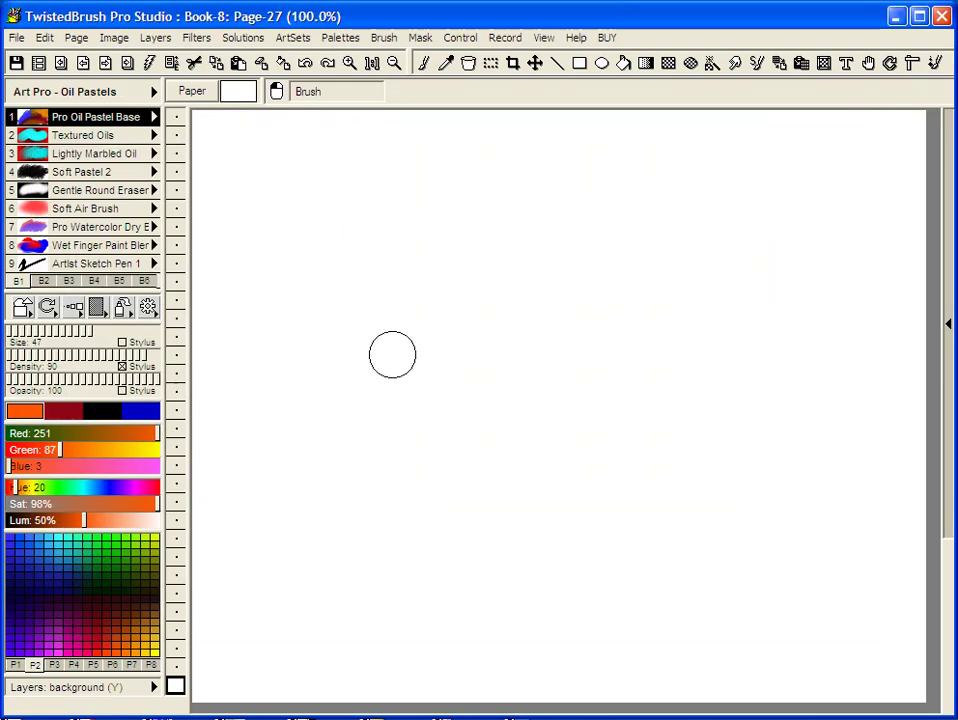
Paint a broad orange pastel patch with a blue diagonal stroke across it.
click(107, 652)
mouse_move(397, 398)
mouse_down()
mouse_move(398, 466)
mouse_move(560, 257)
mouse_move(470, 381)
mouse_move(331, 442)
mouse_up()
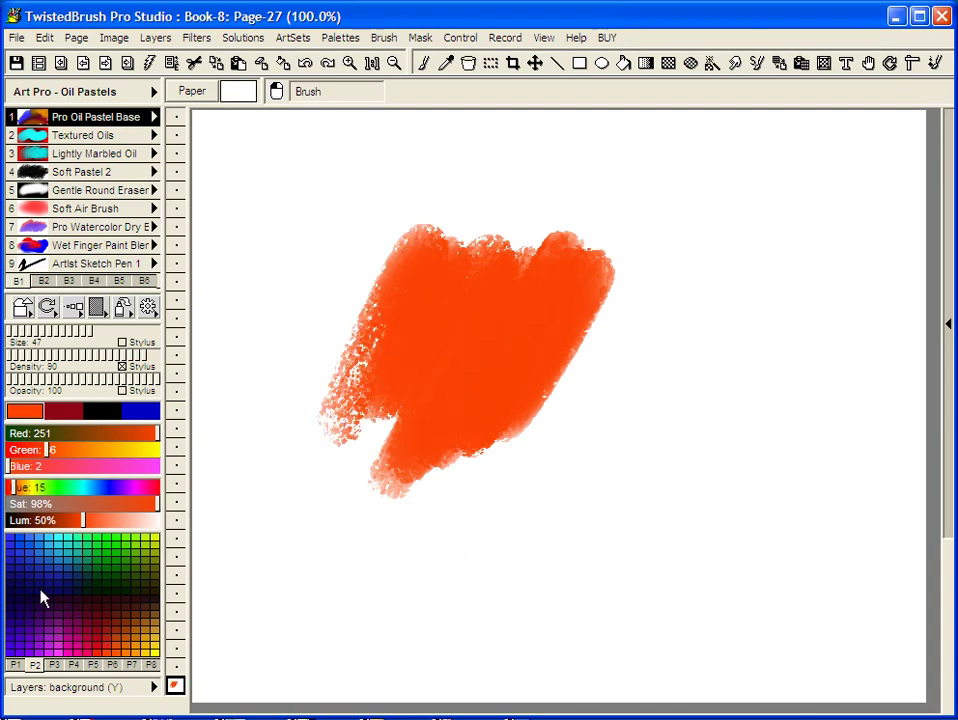
click(43, 594)
mouse_move(385, 301)
mouse_down()
mouse_move(410, 316)
mouse_move(461, 211)
mouse_move(368, 367)
mouse_move(363, 502)
mouse_move(490, 357)
mouse_move(412, 377)
mouse_move(481, 359)
mouse_move(420, 475)
mouse_up()
Add brown strokes through the centre and a crimson vertical stroke over them.
click(99, 628)
click(135, 645)
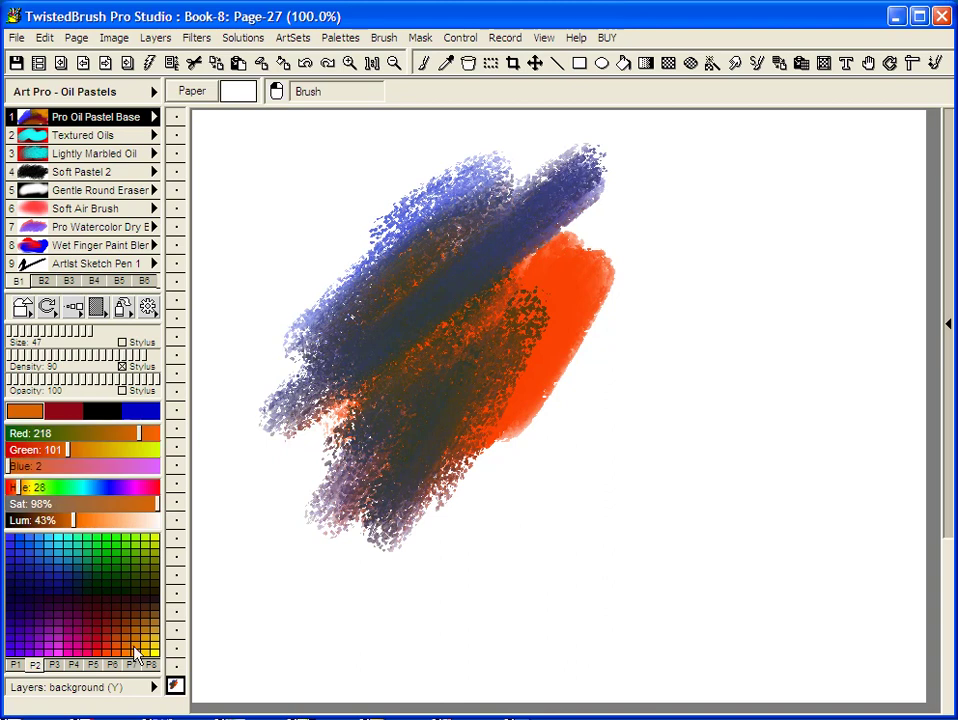
mouse_move(455, 385)
mouse_down()
mouse_move(406, 278)
mouse_move(423, 423)
mouse_move(376, 316)
mouse_move(396, 513)
mouse_move(448, 298)
mouse_move(601, 137)
mouse_move(588, 378)
mouse_up()
mouse_move(516, 378)
mouse_down()
mouse_move(479, 378)
mouse_move(336, 438)
mouse_move(620, 284)
mouse_move(496, 336)
mouse_move(413, 284)
mouse_move(320, 318)
mouse_up()
click(120, 641)
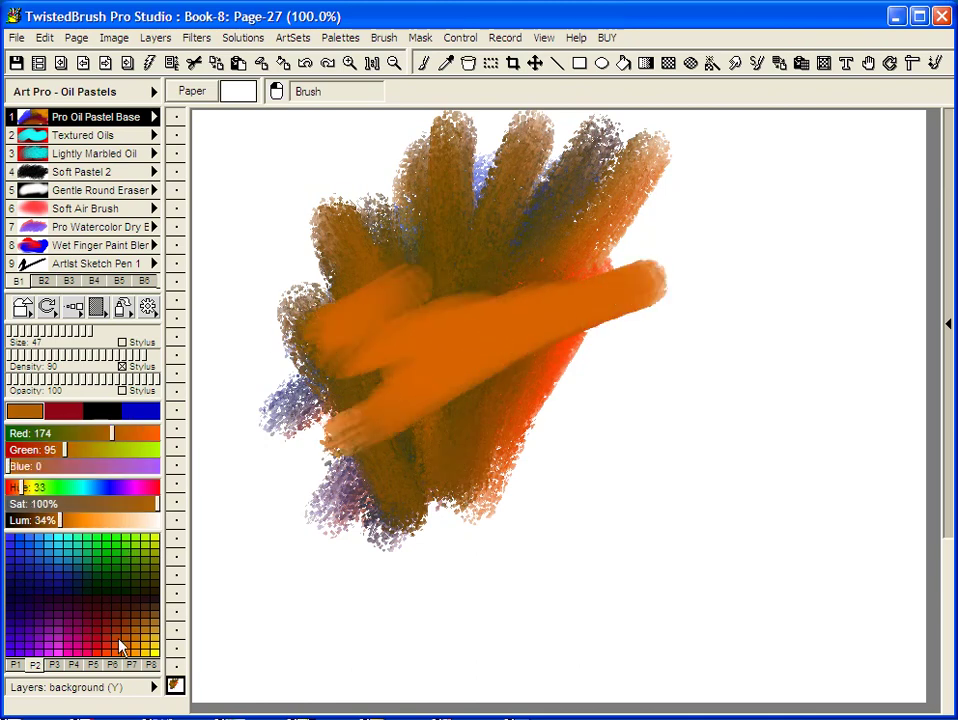
click(107, 636)
mouse_move(440, 420)
mouse_down()
mouse_move(423, 210)
mouse_move(445, 413)
mouse_move(387, 460)
mouse_up()
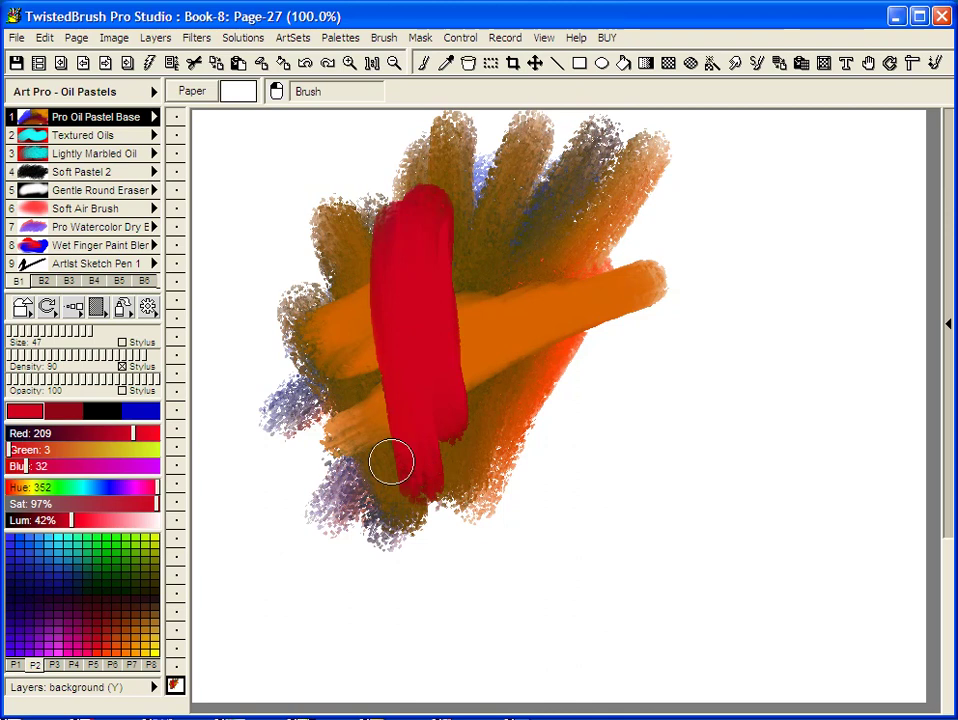
Copy Pro Oil Pastel Base into brush slots 2, 3 and 4, then make slot 2 active.
shift+click(118, 143)
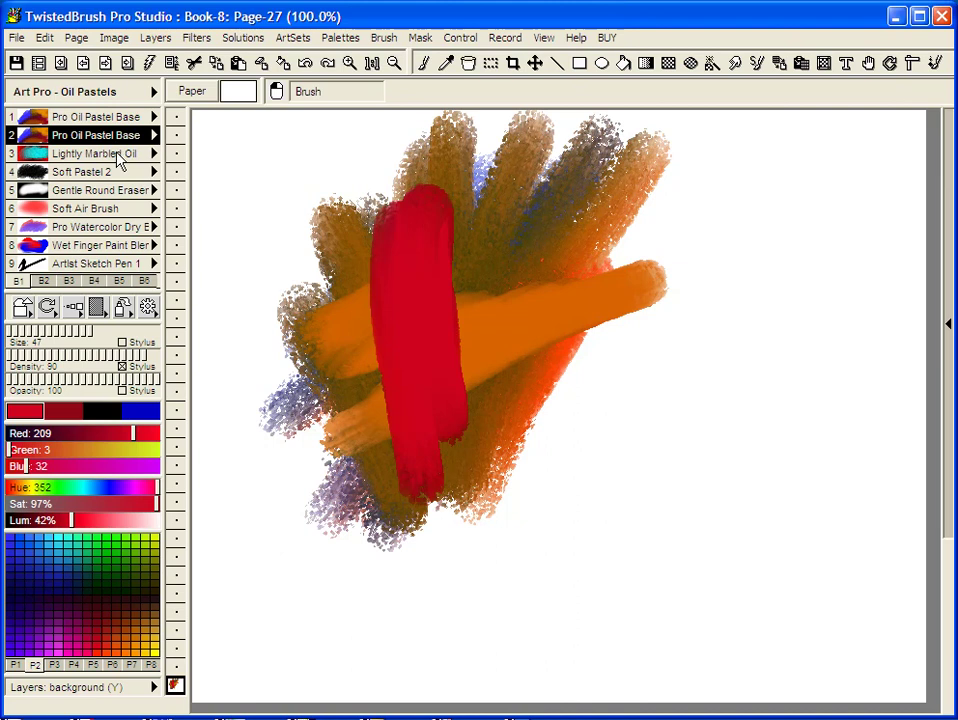
shift+click(118, 153)
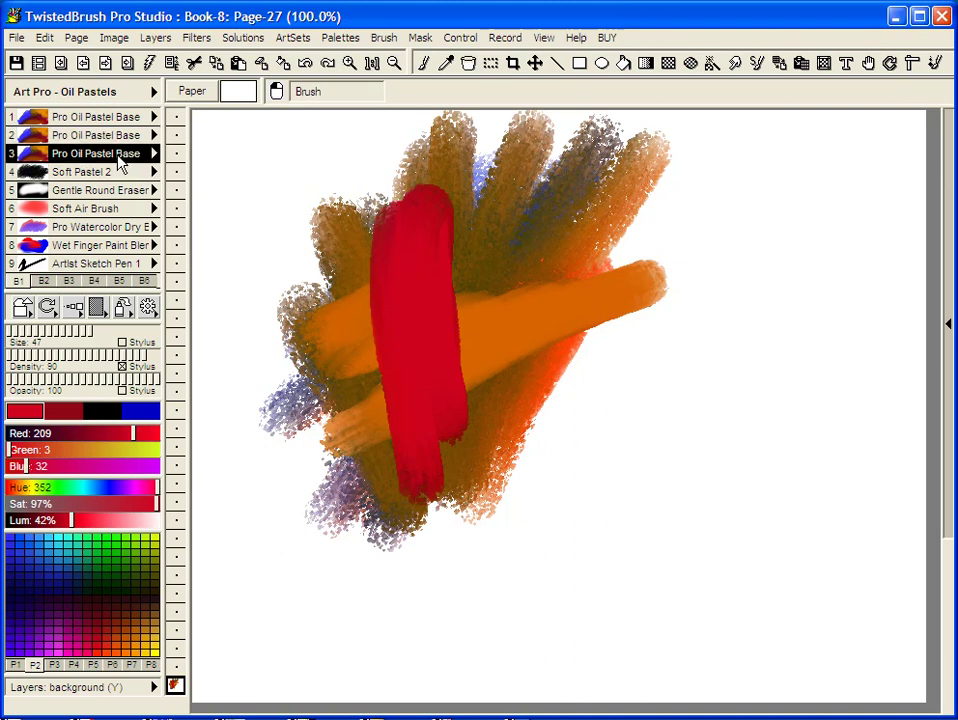
shift+click(120, 172)
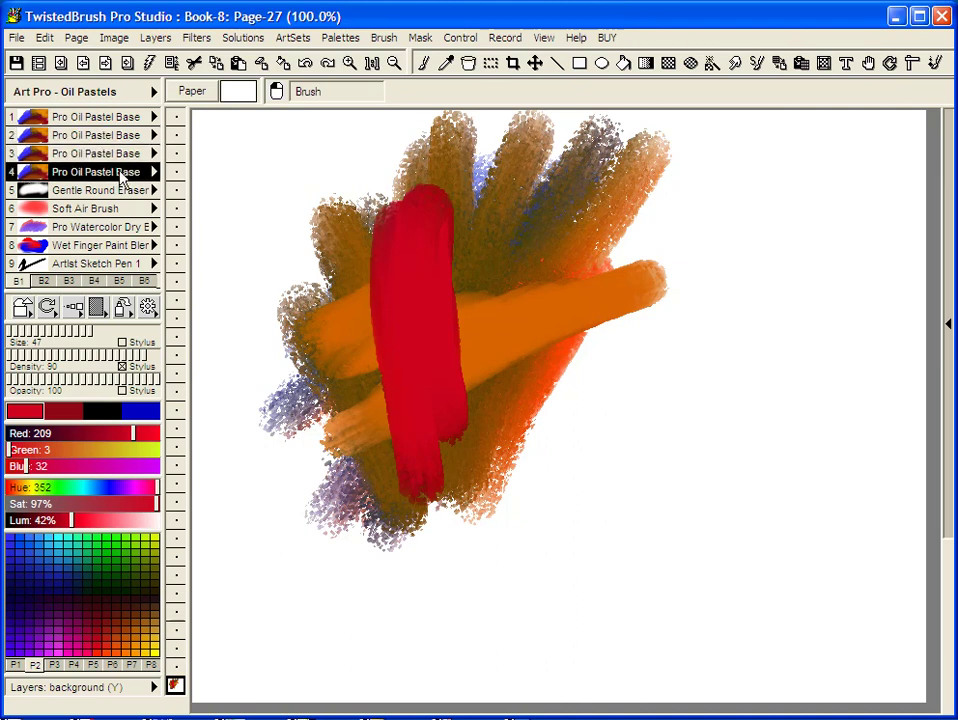
click(138, 118)
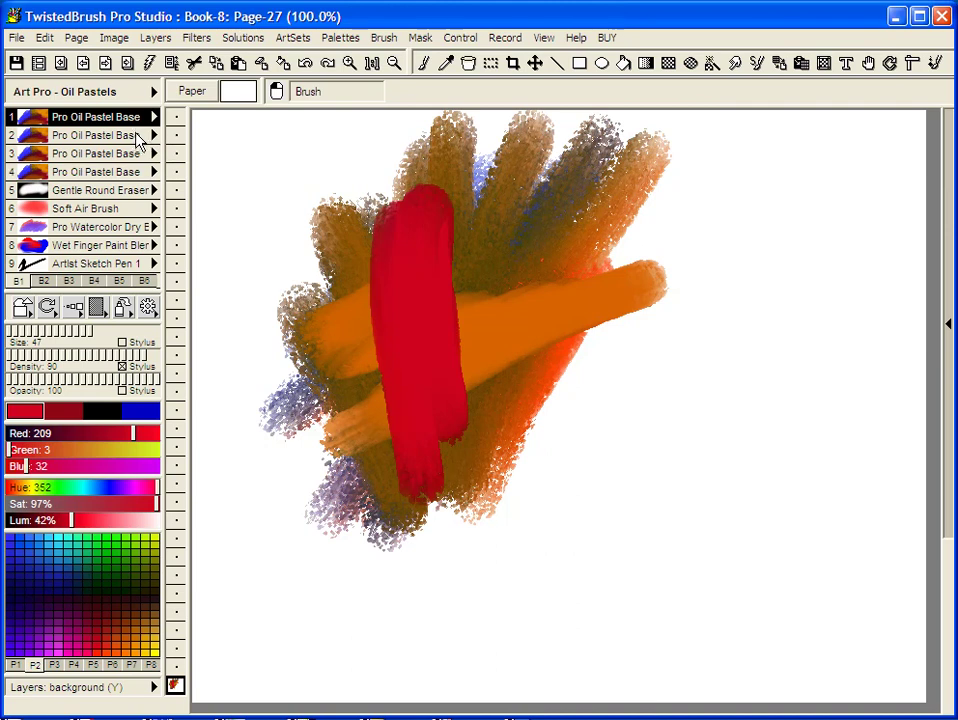
click(140, 137)
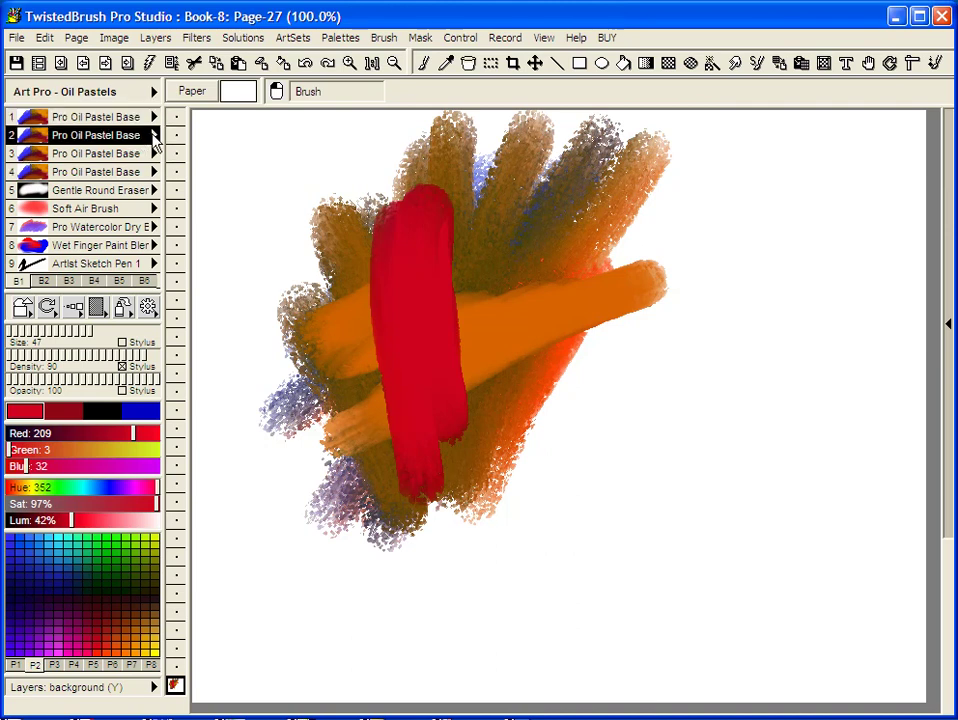
click(149, 136)
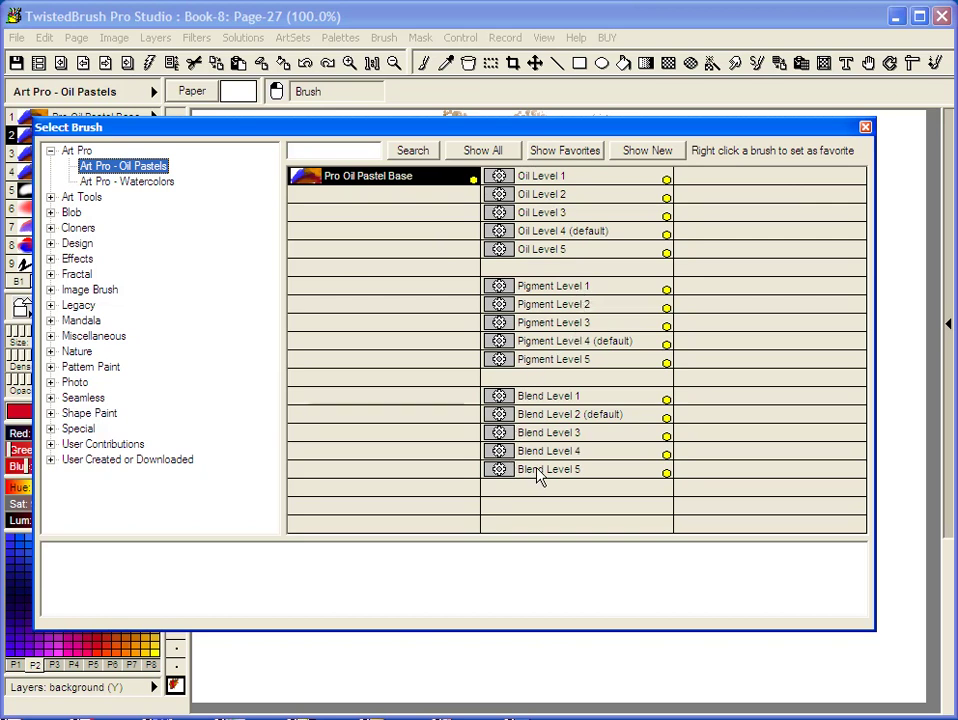
With slot 2 as Blend Level 5, smear red into brown and add light blue strokes on the right.
click(537, 475)
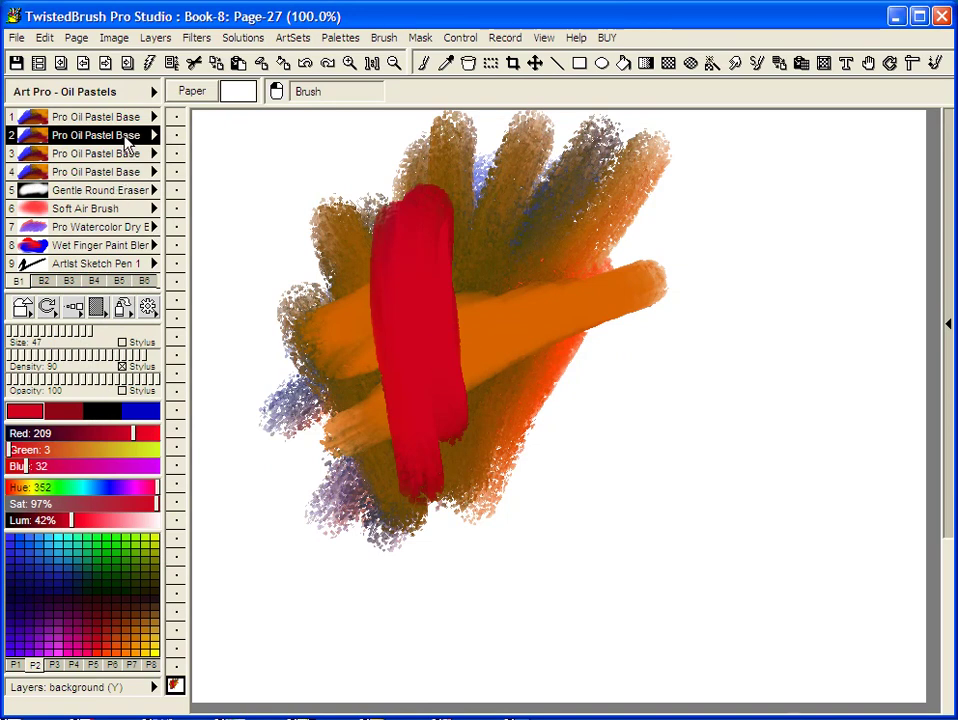
mouse_move(383, 272)
mouse_down()
mouse_move(423, 220)
mouse_move(443, 164)
mouse_move(359, 293)
mouse_move(588, 231)
mouse_up()
click(49, 556)
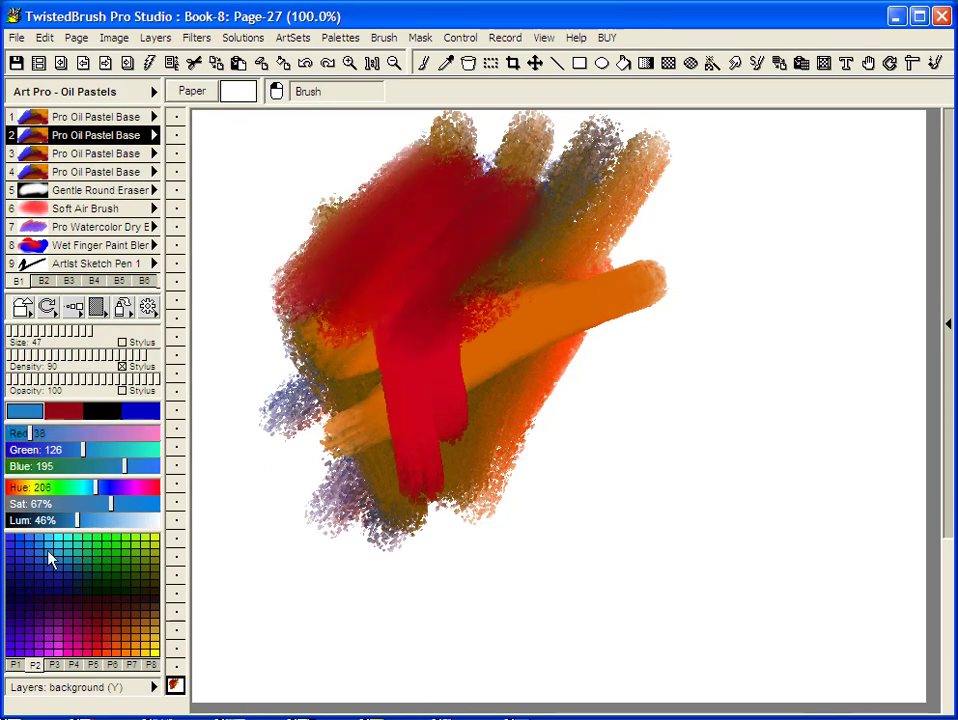
click(52, 547)
mouse_move(535, 263)
mouse_down()
mouse_move(539, 306)
mouse_move(626, 312)
mouse_up()
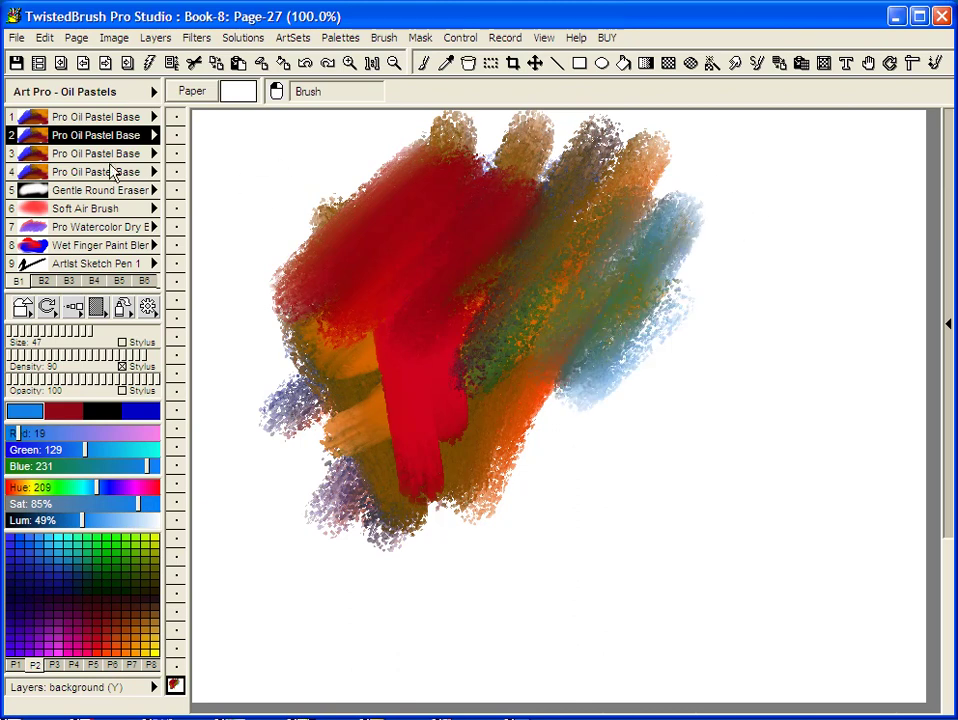
Assign the Pigment Level 1 oil pastel preset to brush slot 2.
click(134, 138)
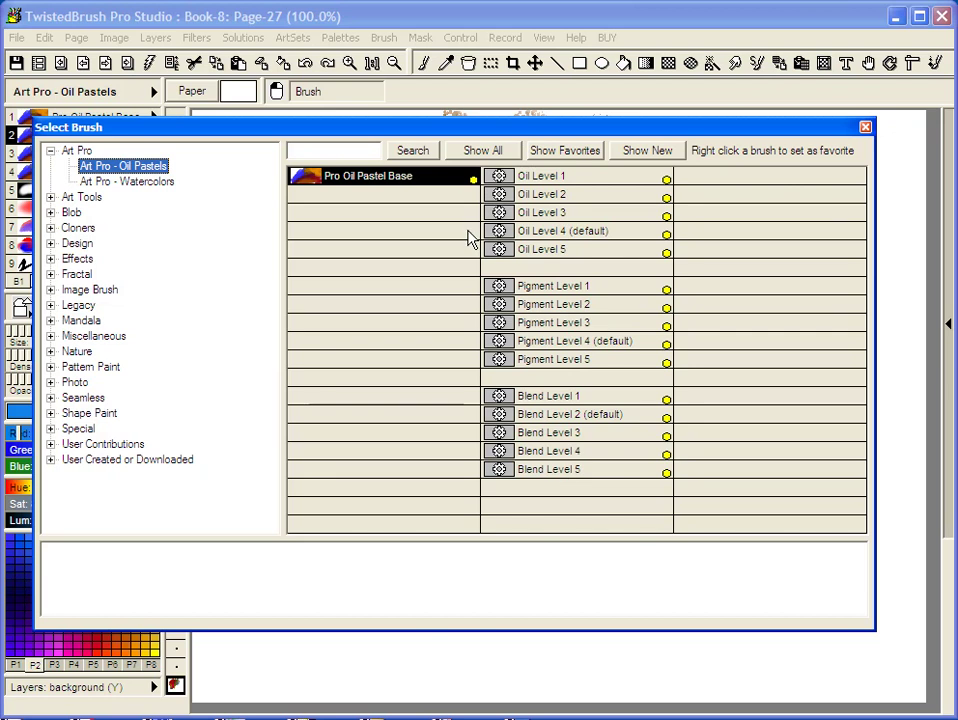
click(557, 185)
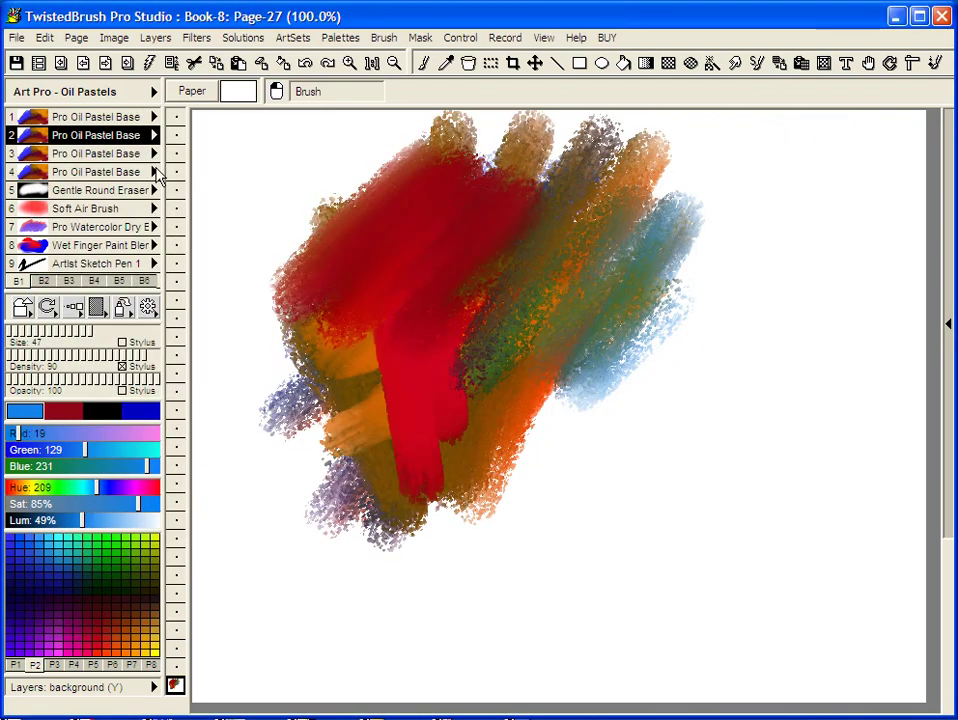
click(156, 134)
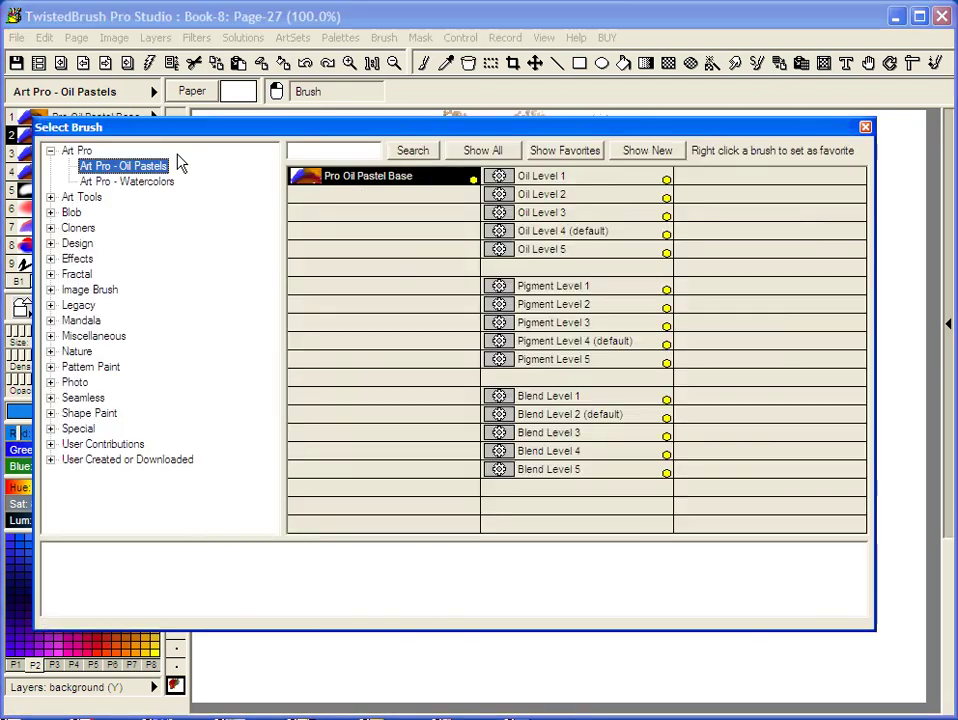
click(565, 290)
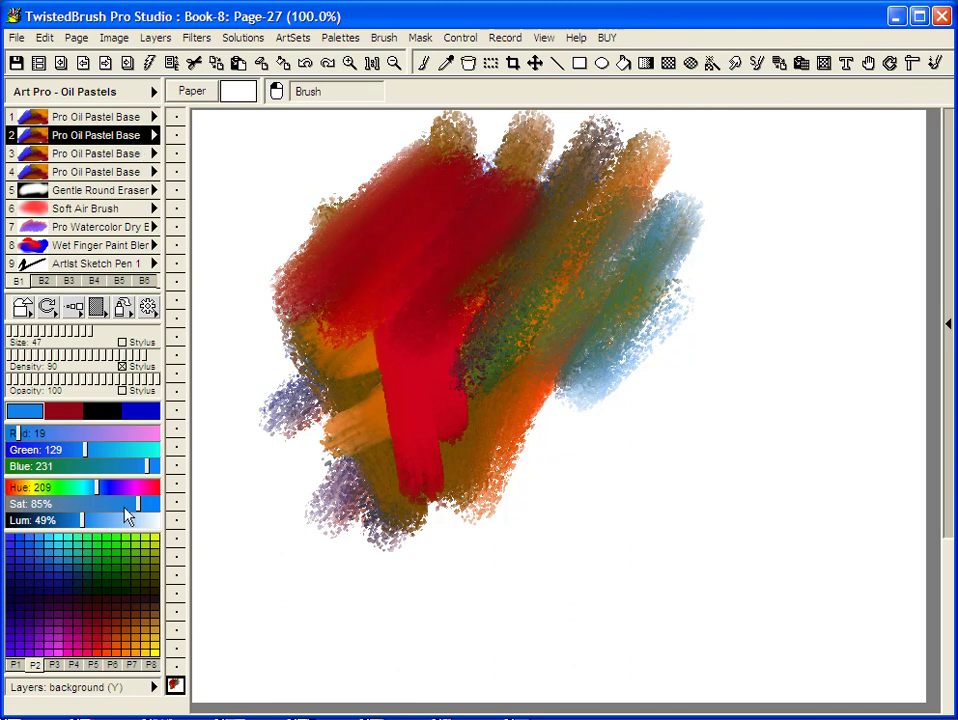
Switch to white at 100% Lum and blend pale diagonal streaks across the red, orange, green and blue.
drag(124, 528, 190, 528)
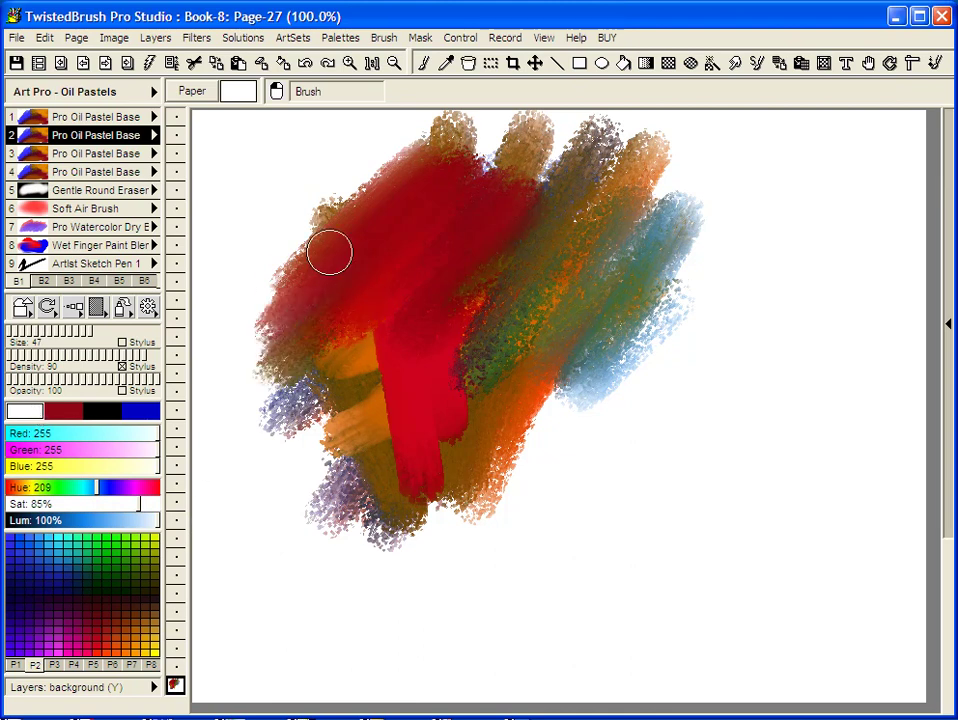
mouse_move(330, 253)
mouse_down()
mouse_move(352, 206)
mouse_move(310, 224)
mouse_move(406, 134)
mouse_move(540, 92)
mouse_move(509, 144)
mouse_move(596, 117)
mouse_move(572, 177)
mouse_move(622, 190)
mouse_move(676, 336)
mouse_up()
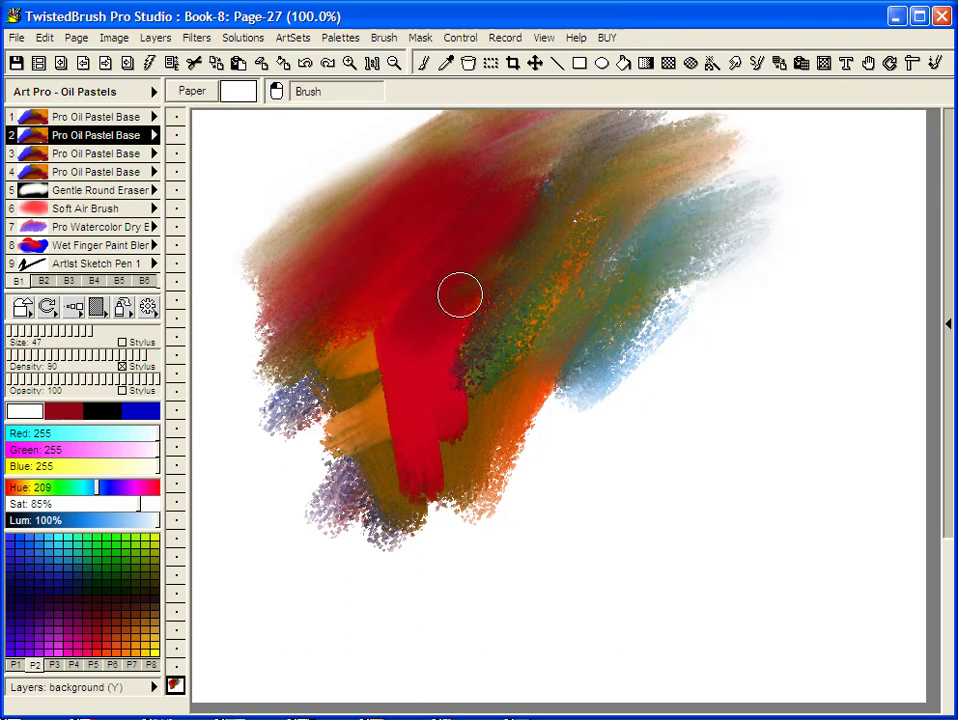
mouse_move(460, 295)
mouse_down()
mouse_move(541, 248)
mouse_move(398, 302)
mouse_move(468, 270)
mouse_move(420, 301)
mouse_move(538, 222)
mouse_move(409, 257)
mouse_move(485, 235)
mouse_move(445, 256)
mouse_up()
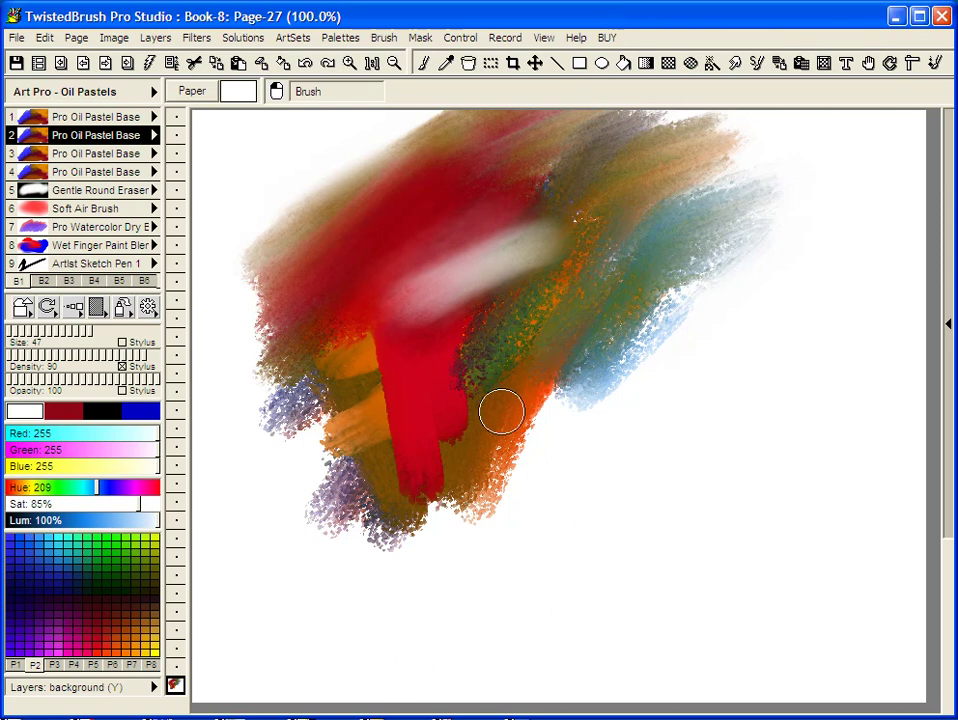
mouse_move(501, 411)
mouse_down()
mouse_move(464, 334)
mouse_move(490, 498)
mouse_move(688, 293)
mouse_move(627, 338)
mouse_move(547, 227)
mouse_move(449, 351)
mouse_move(252, 443)
mouse_move(257, 284)
mouse_move(316, 359)
mouse_move(356, 487)
mouse_move(436, 489)
mouse_move(616, 344)
mouse_move(355, 314)
mouse_move(438, 148)
mouse_move(406, 212)
mouse_up()
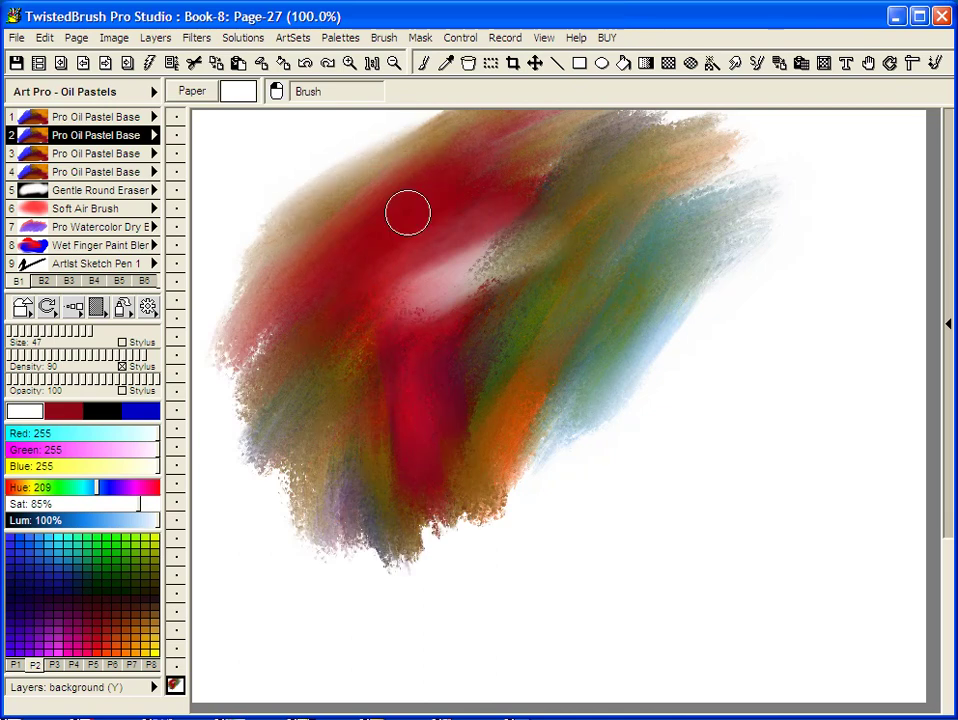
Paint dark red pastel strokes across the right side with brush 1.
click(130, 117)
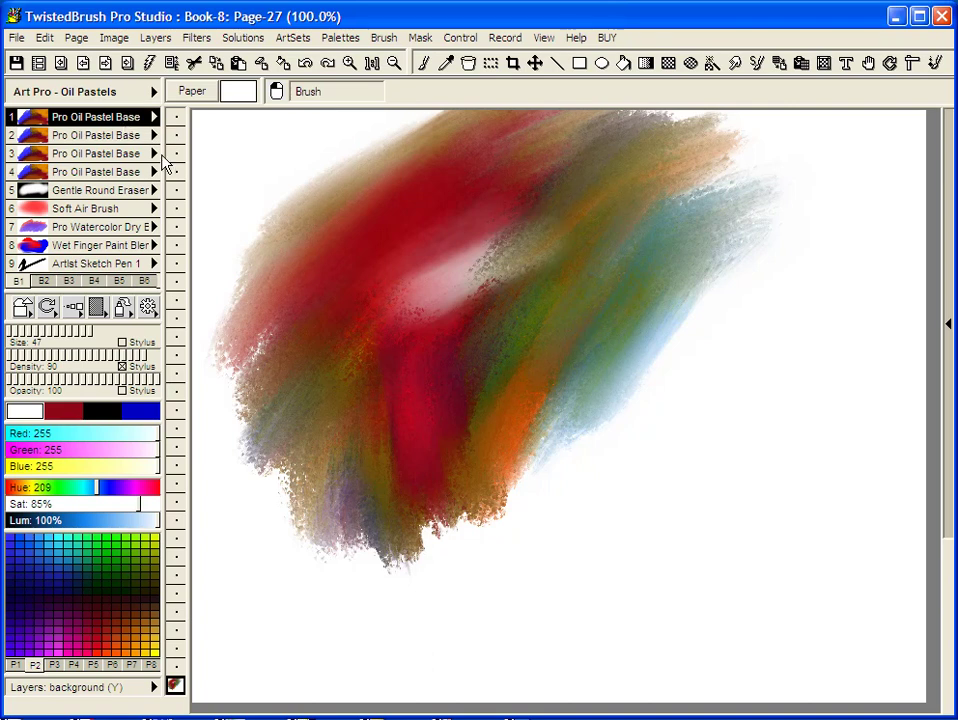
click(78, 413)
mouse_move(584, 359)
mouse_down()
mouse_move(624, 419)
mouse_move(509, 445)
mouse_move(711, 340)
mouse_move(778, 412)
mouse_up()
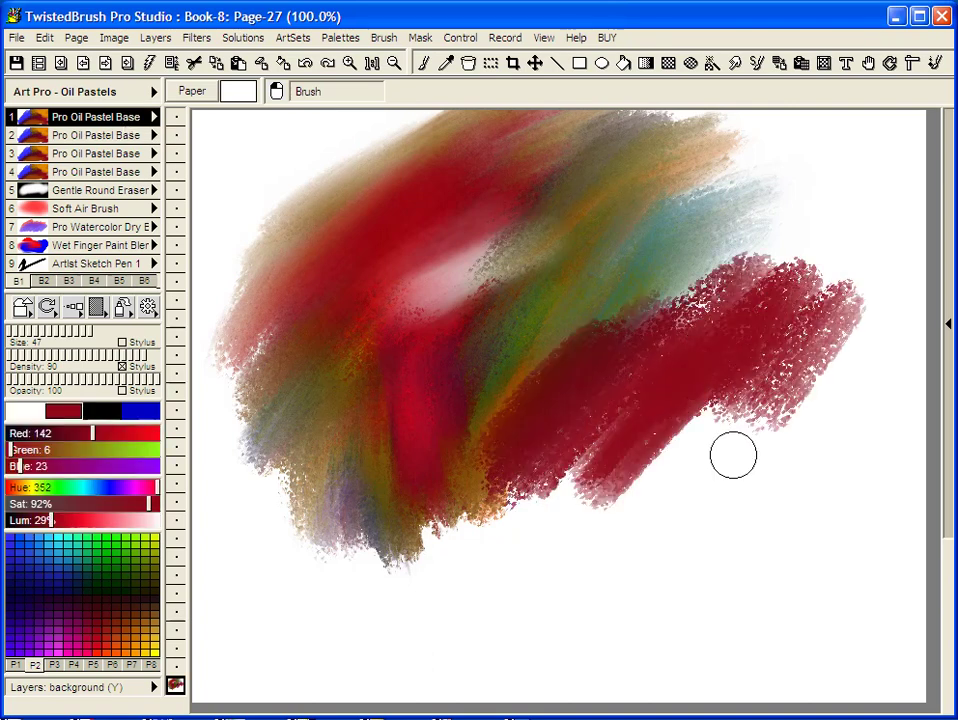
Blend the red with brush 2 and streak white into its lower edge.
click(115, 140)
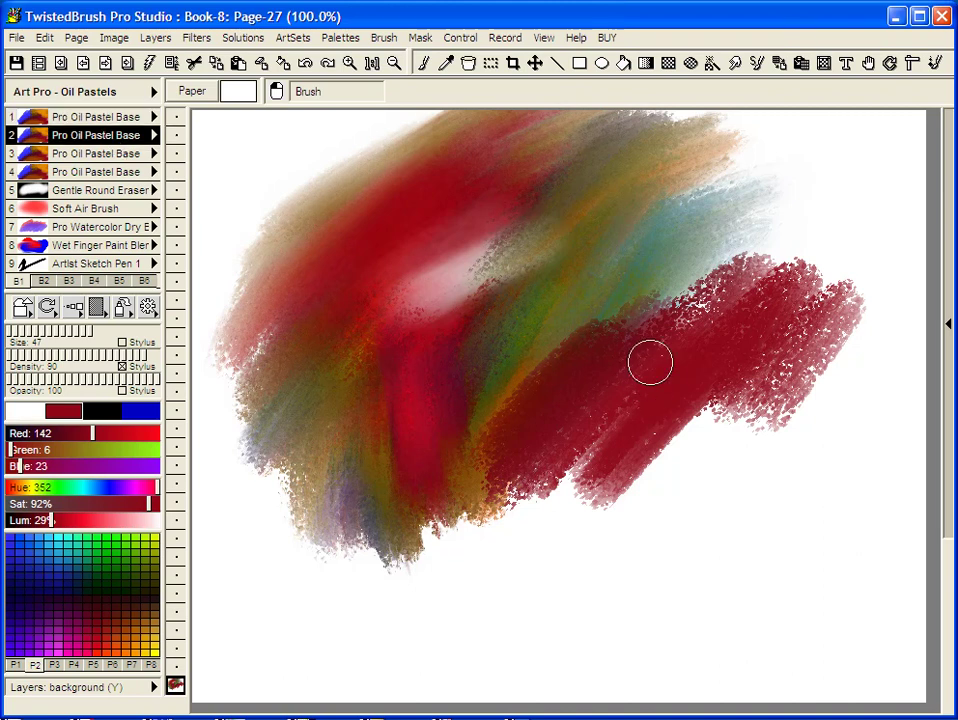
mouse_move(650, 359)
mouse_down()
mouse_move(752, 240)
mouse_move(738, 323)
mouse_move(819, 387)
mouse_up()
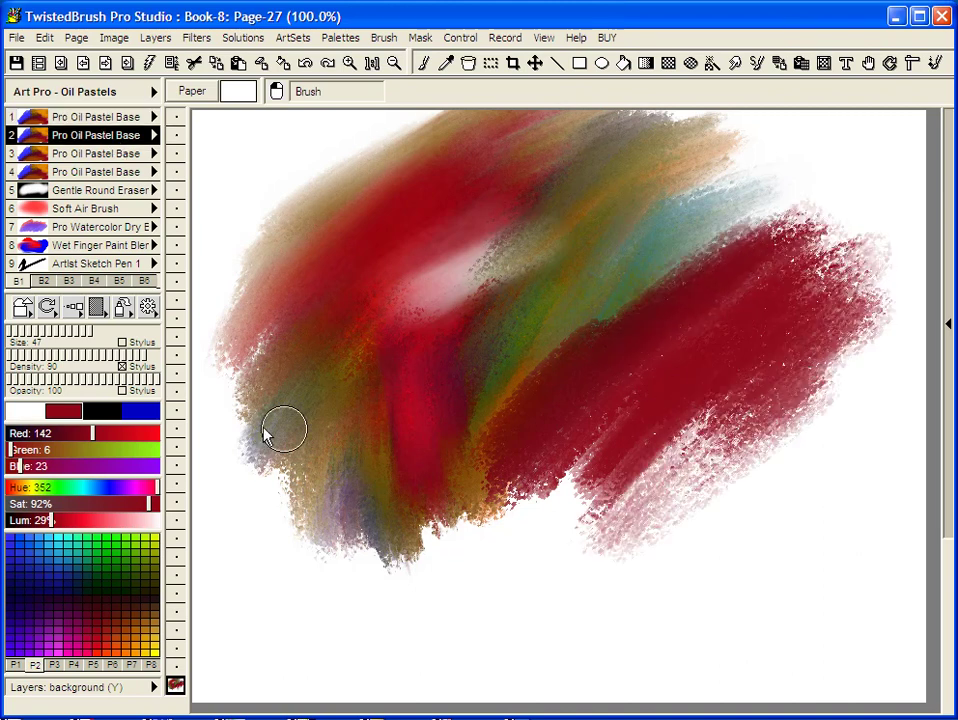
click(40, 412)
mouse_move(690, 450)
mouse_down()
mouse_move(627, 569)
mouse_move(727, 485)
mouse_move(561, 567)
mouse_move(497, 492)
mouse_up()
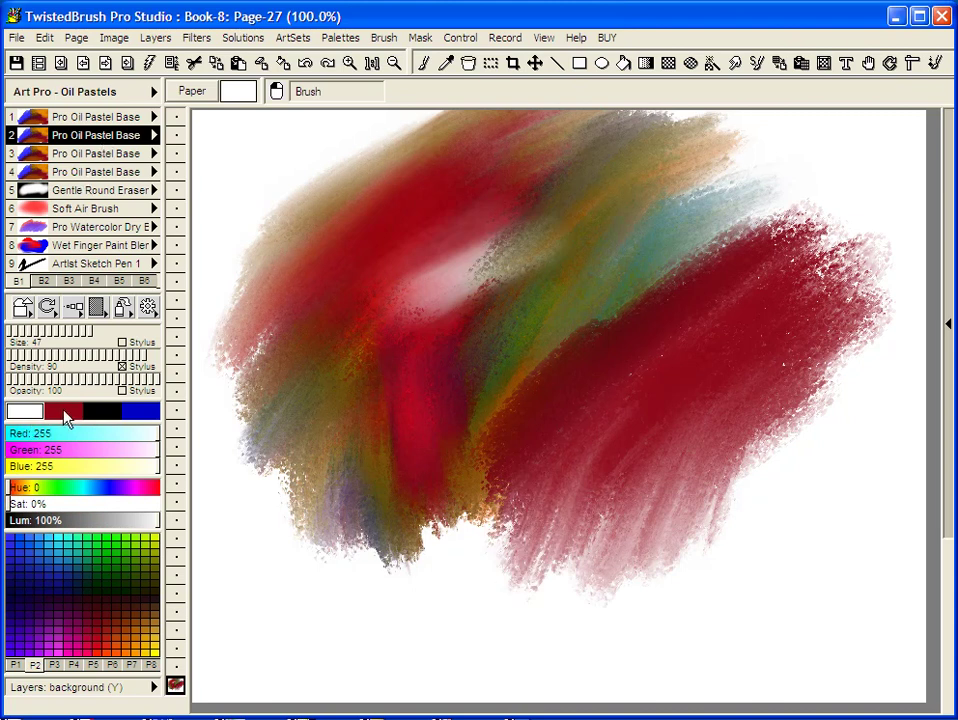
Rename brush 2 to 'Pro Oil Pastel Blender' and enable Save Color Information.
right_click(115, 140)
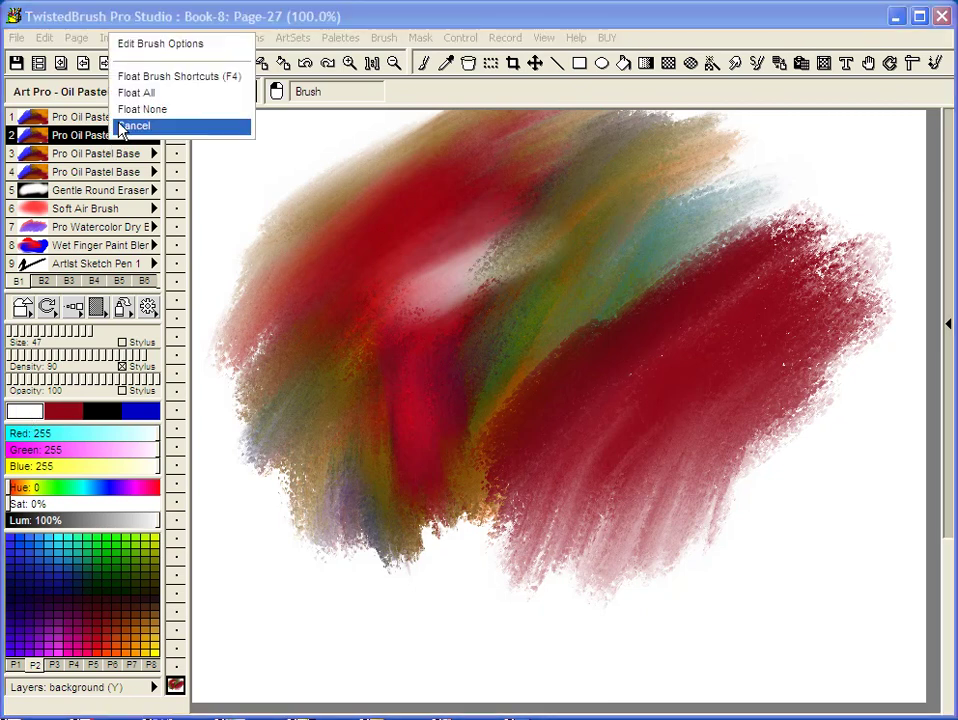
click(157, 45)
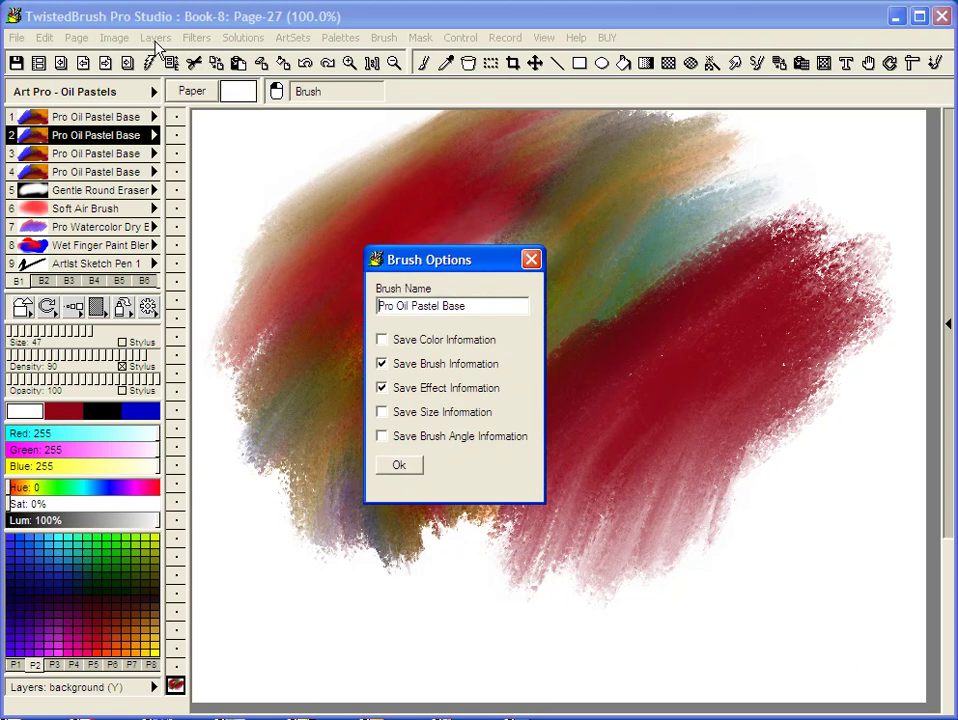
double_click(451, 306)
text(Blender)
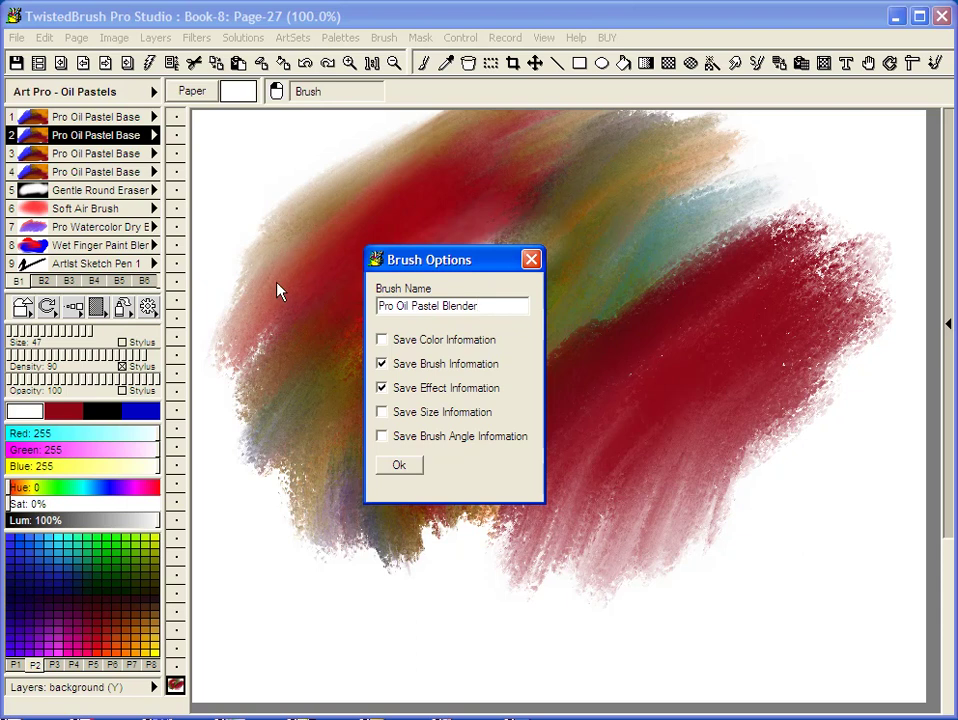
click(446, 344)
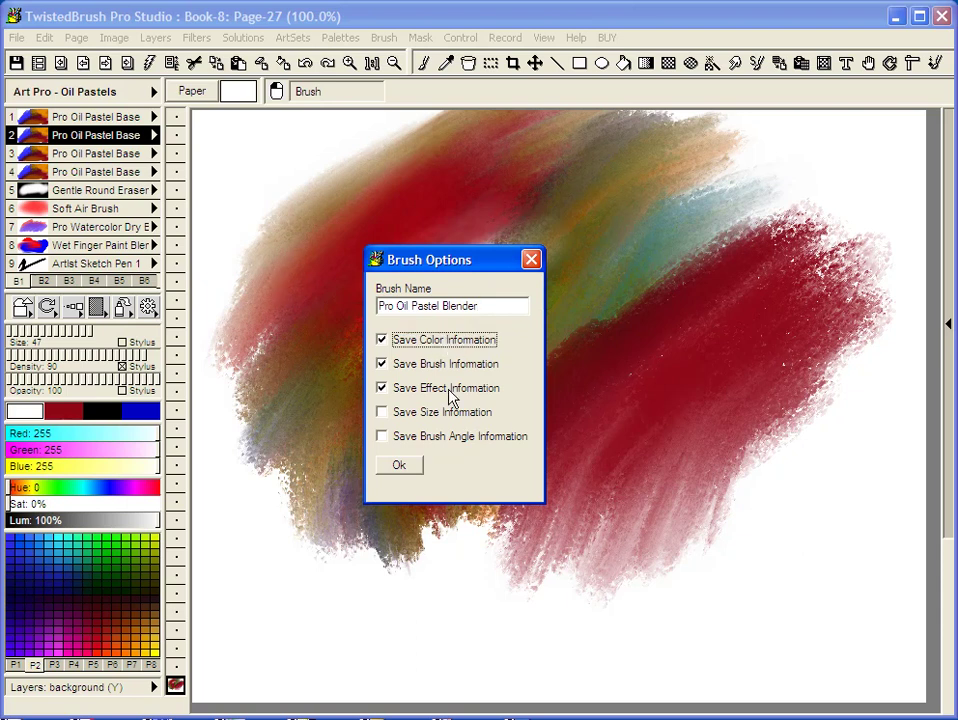
click(404, 469)
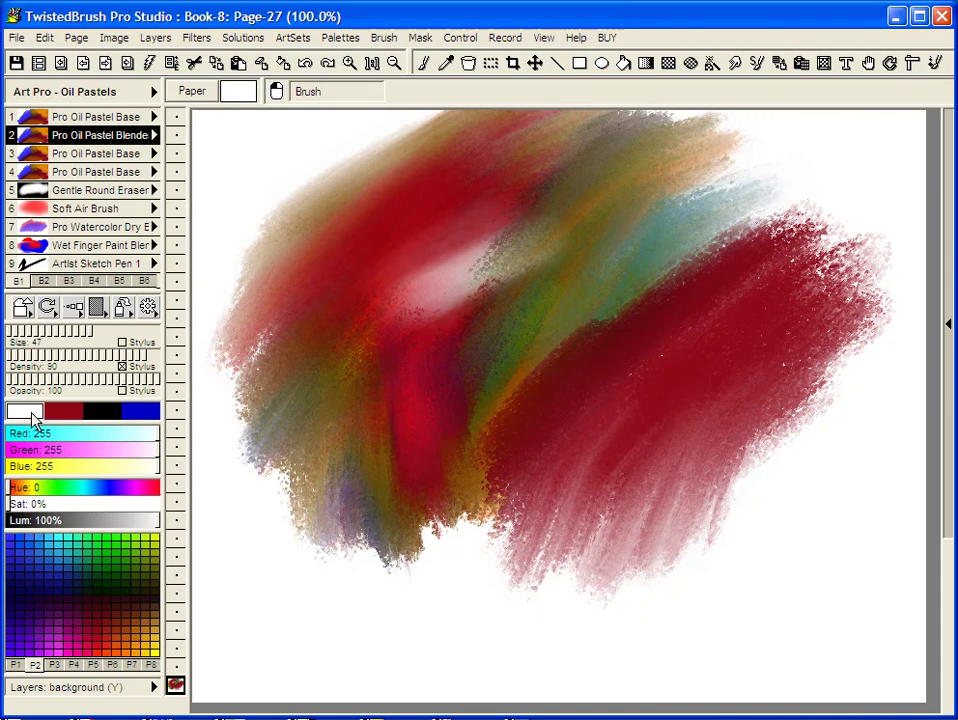
Paint black pastel strokes along the lower left and blend them into the surrounding reds.
drag(400, 565, 321, 539)
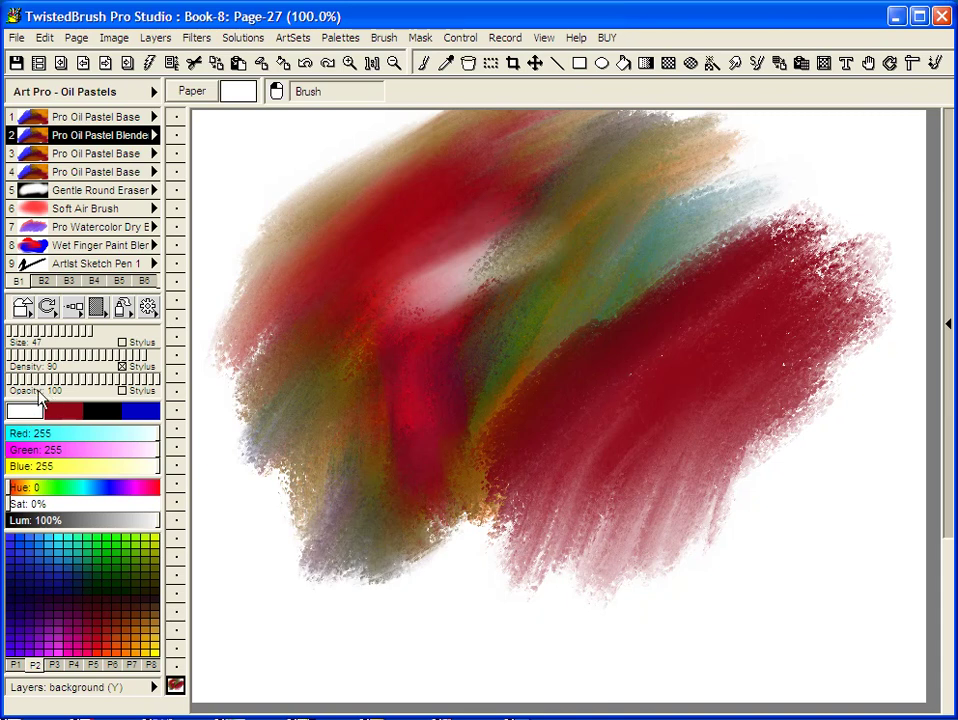
key(1)
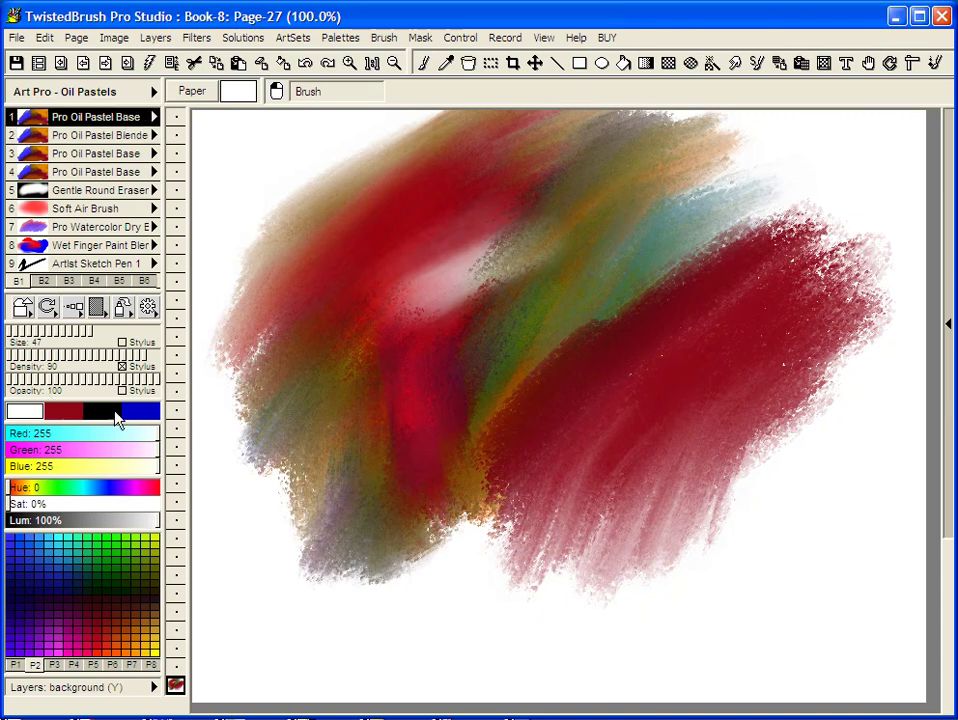
click(104, 411)
mouse_move(375, 455)
mouse_down()
mouse_move(293, 605)
mouse_move(478, 572)
mouse_move(635, 517)
mouse_up()
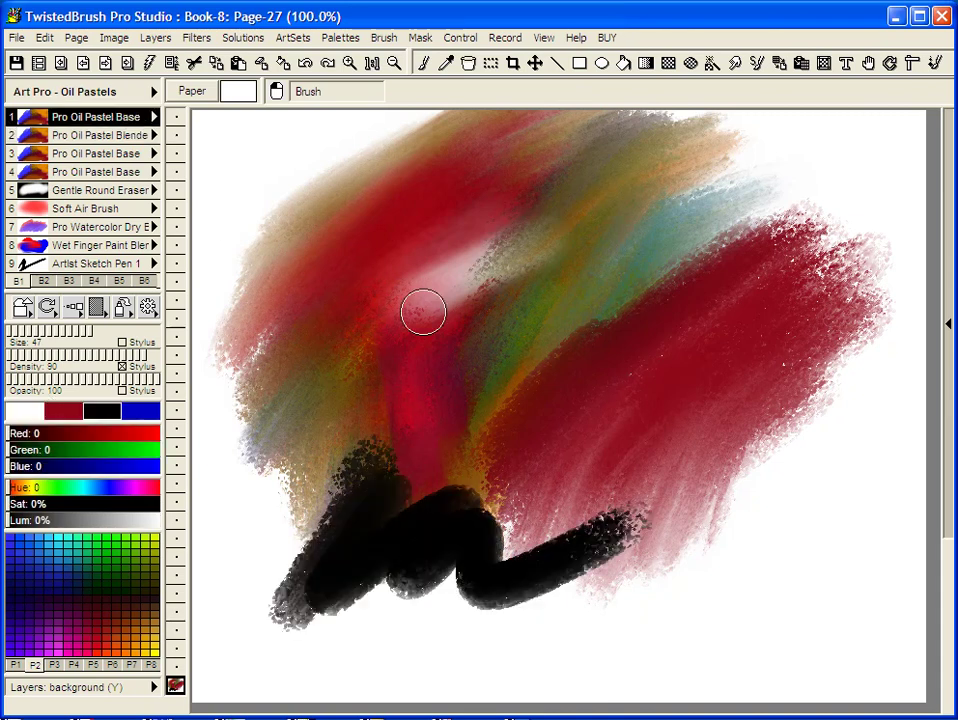
click(113, 137)
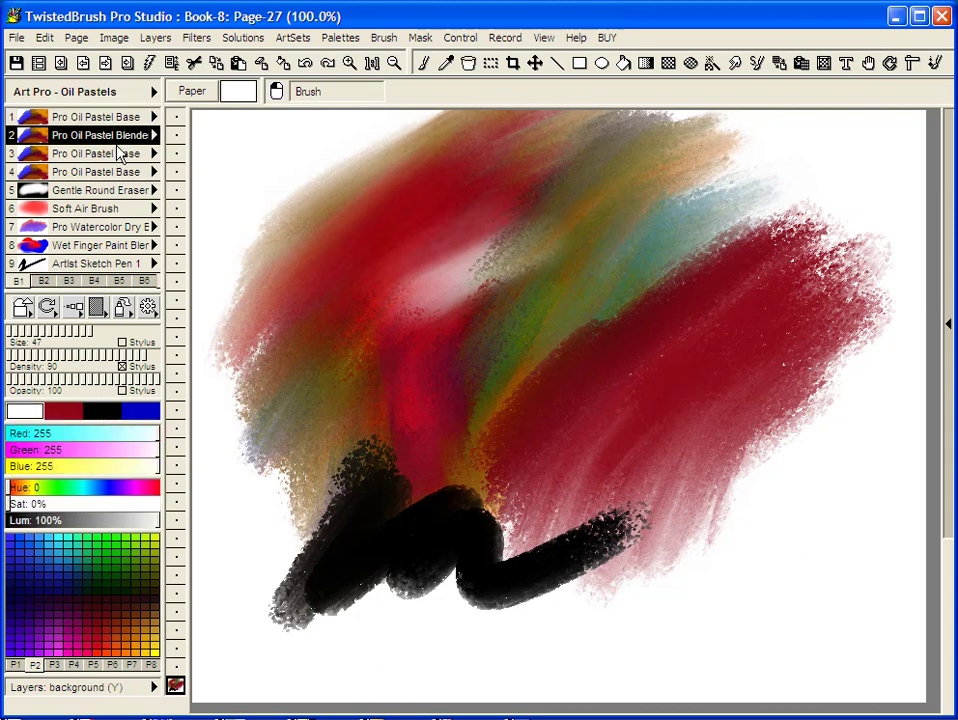
mouse_move(283, 580)
mouse_down()
mouse_move(325, 500)
mouse_move(378, 605)
mouse_move(473, 611)
mouse_move(655, 555)
mouse_up()
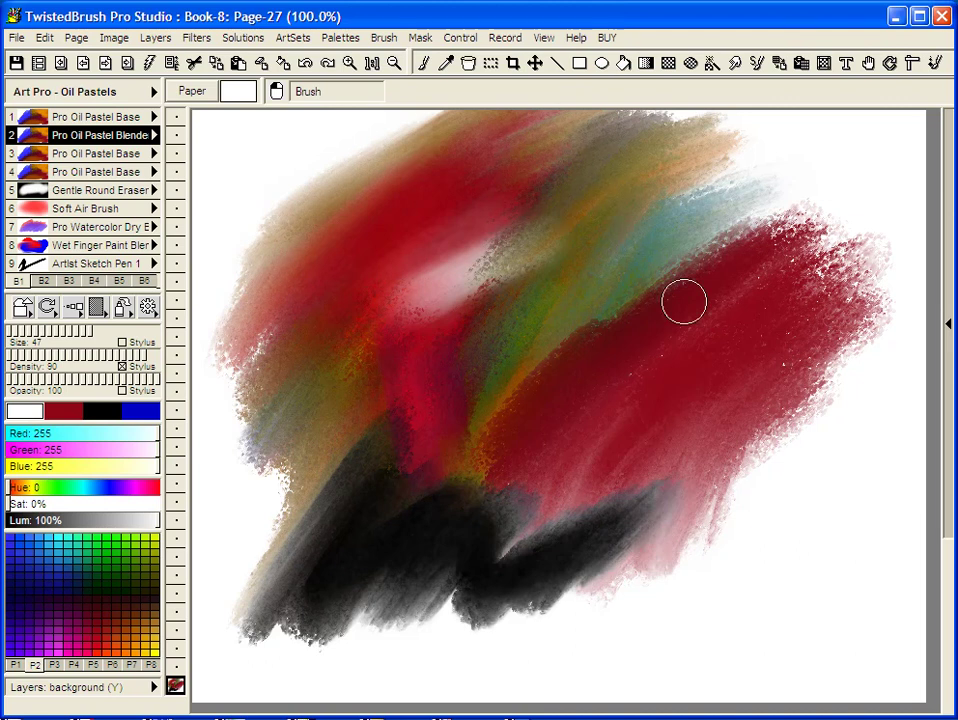